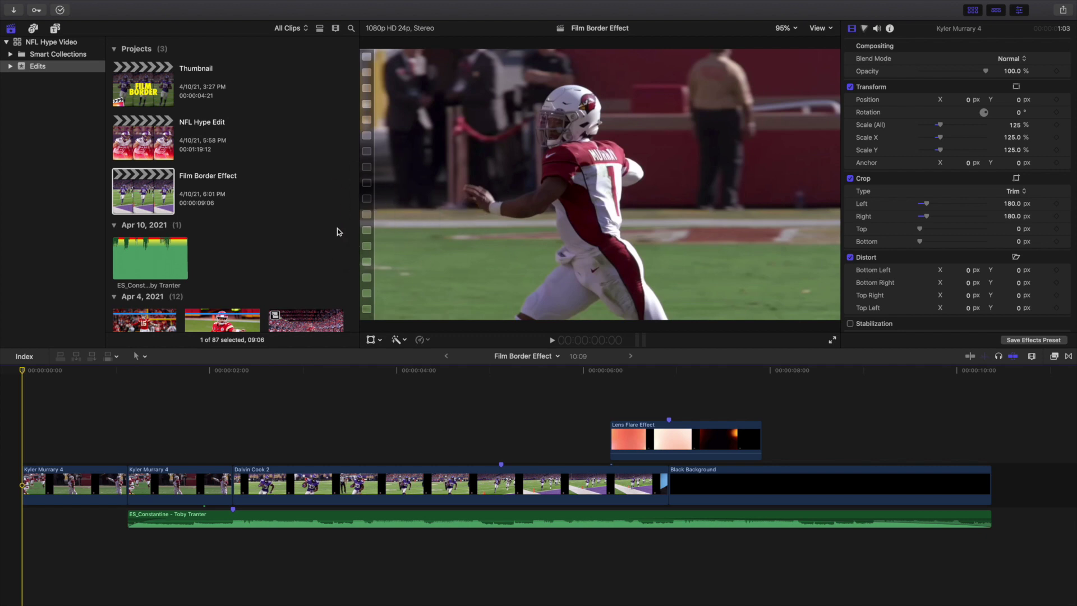
Step: Play the edit from 1:03 on the first Kyler Murray clip to preview the three-panel film border
left_click(129, 441)
key("space")
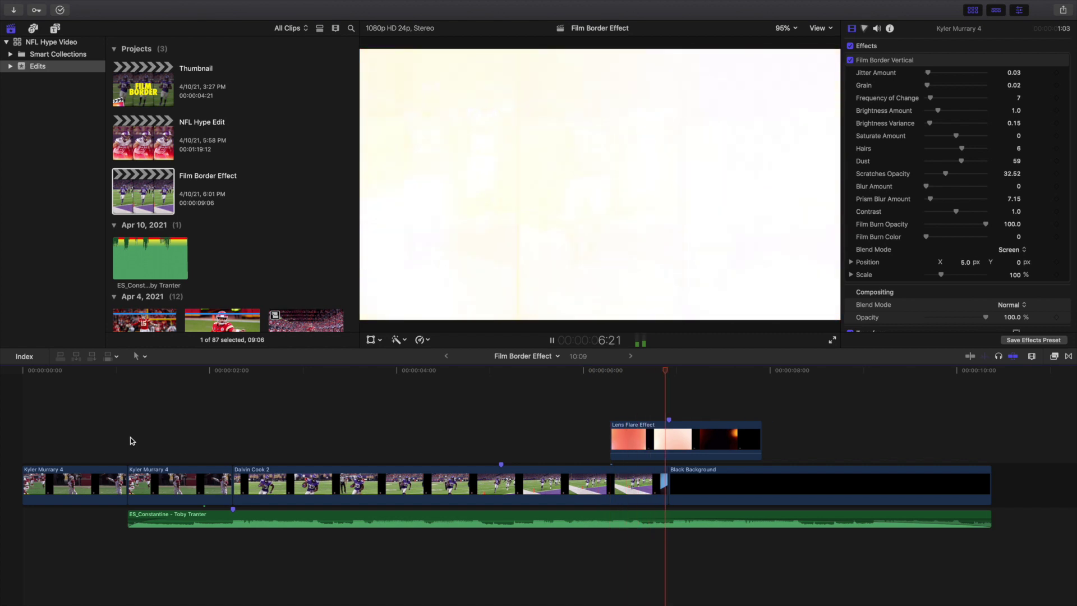
Step: Play and stop the timeline repeatedly from 1:03 to review the film border across all clips
key("space")
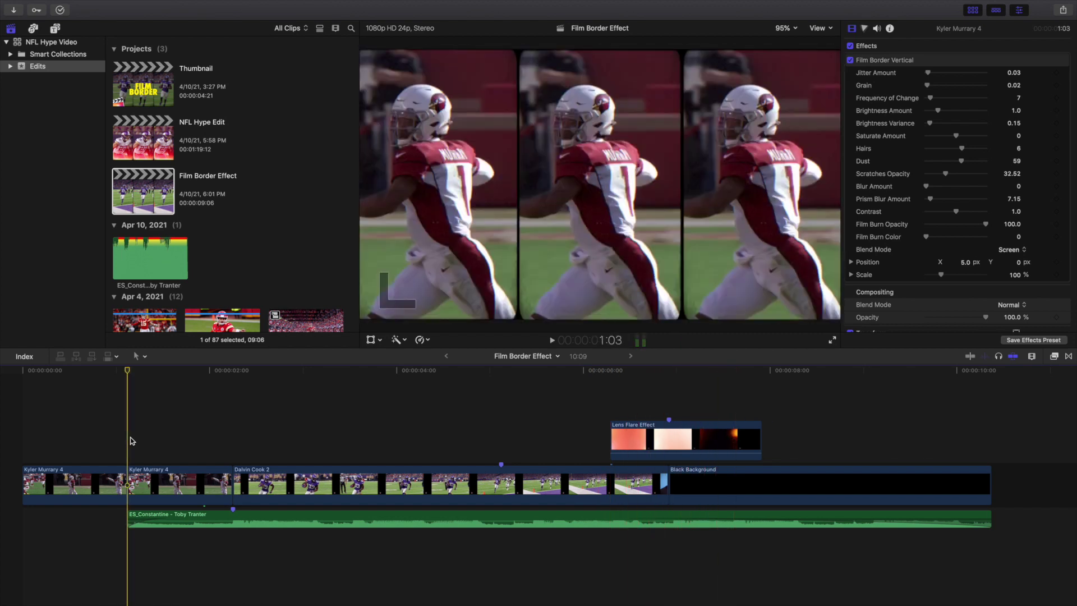
key("space")
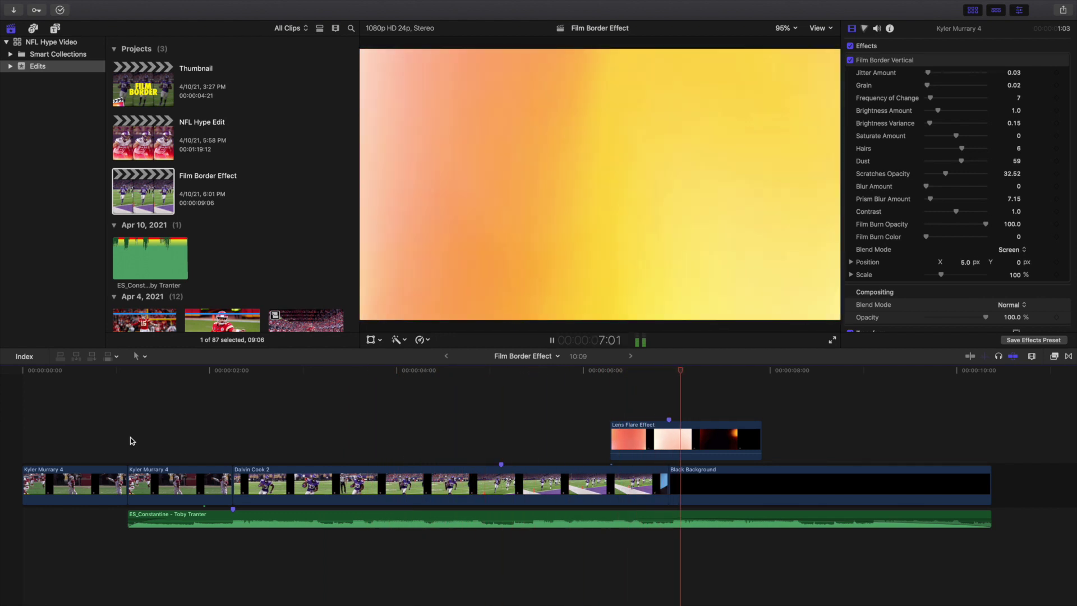
key("space")
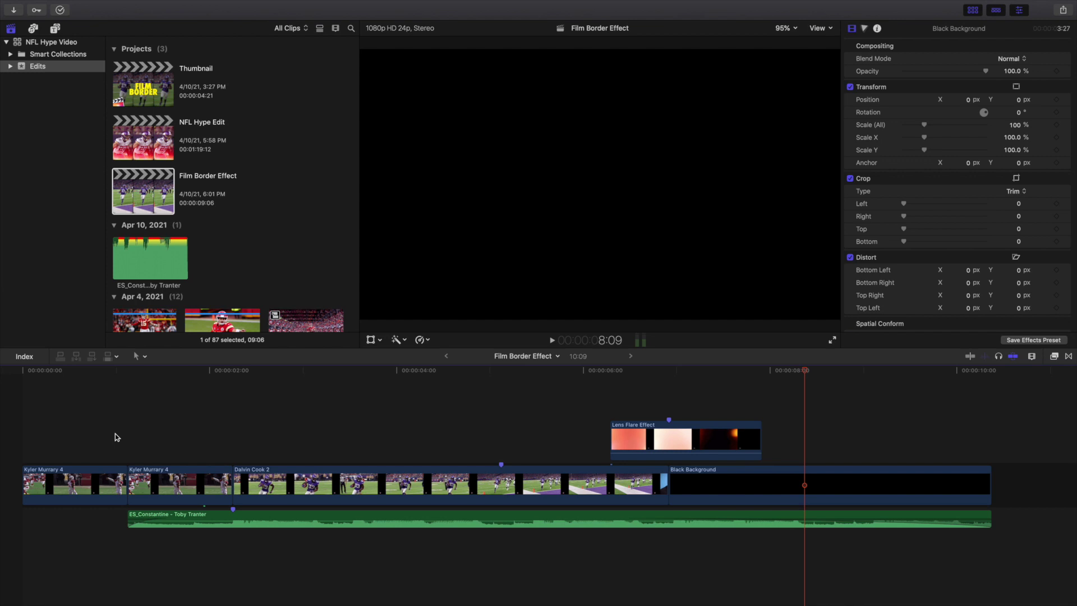
left_click(126, 437)
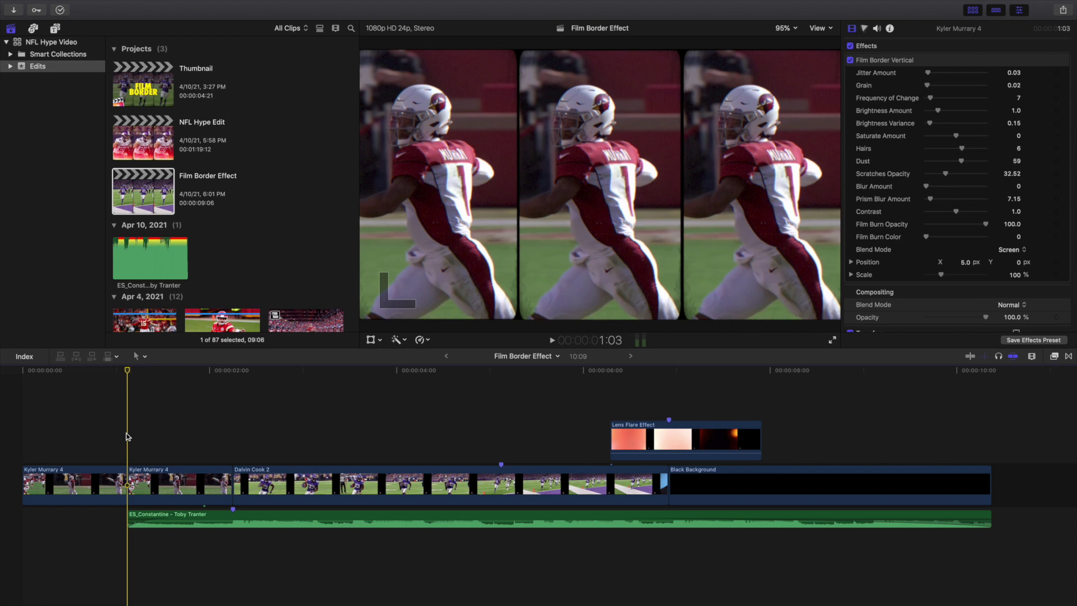
key("space")
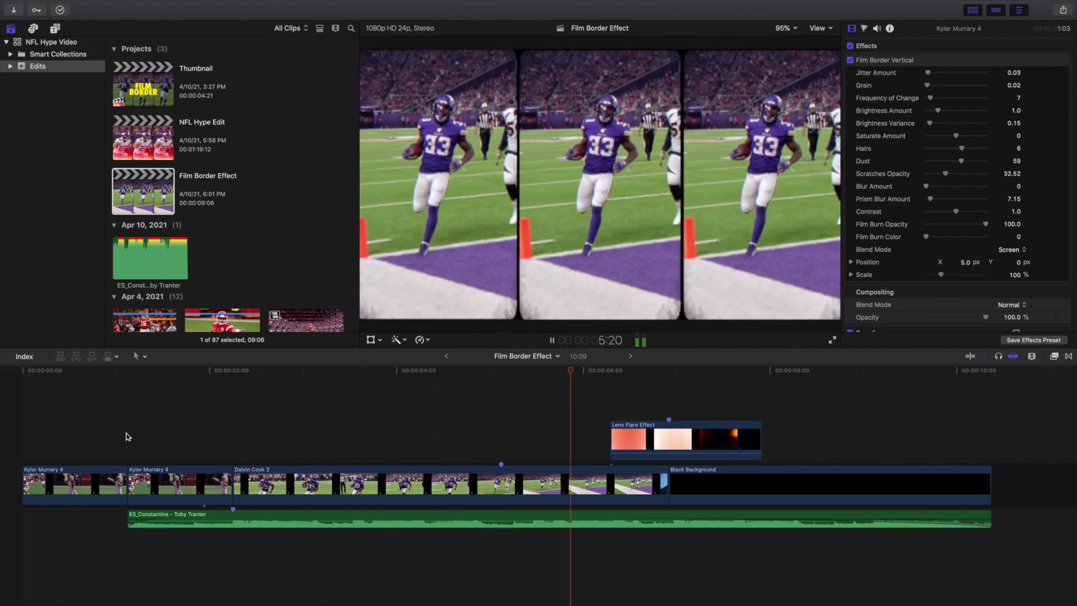
key("space")
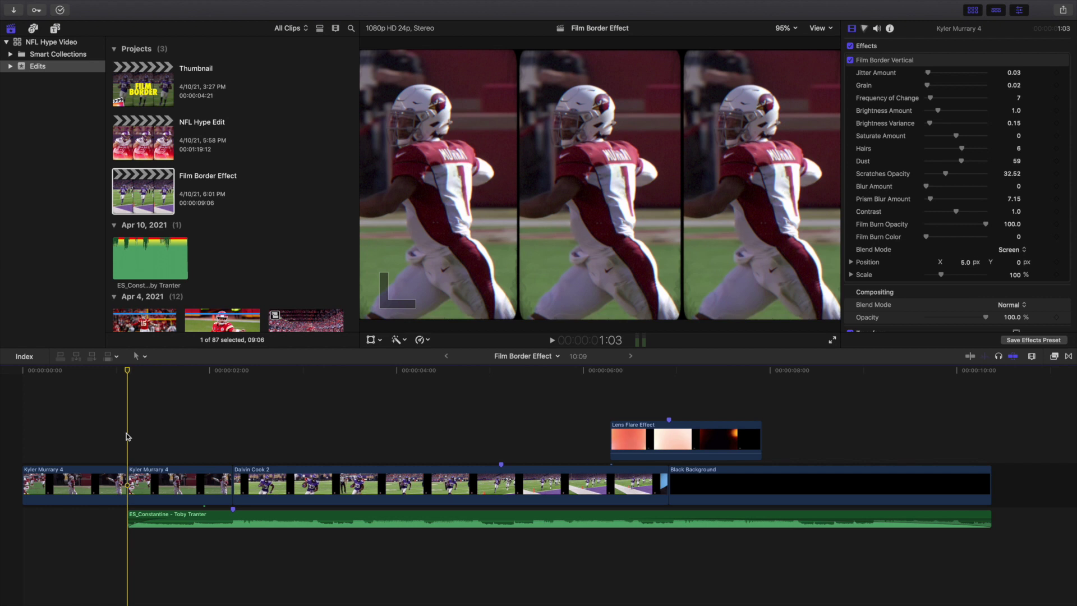
Step: Apply Film Border Vertical from the RN New Wave Bundle effects to the first Kyler Murray 4 clip
left_click(20, 453)
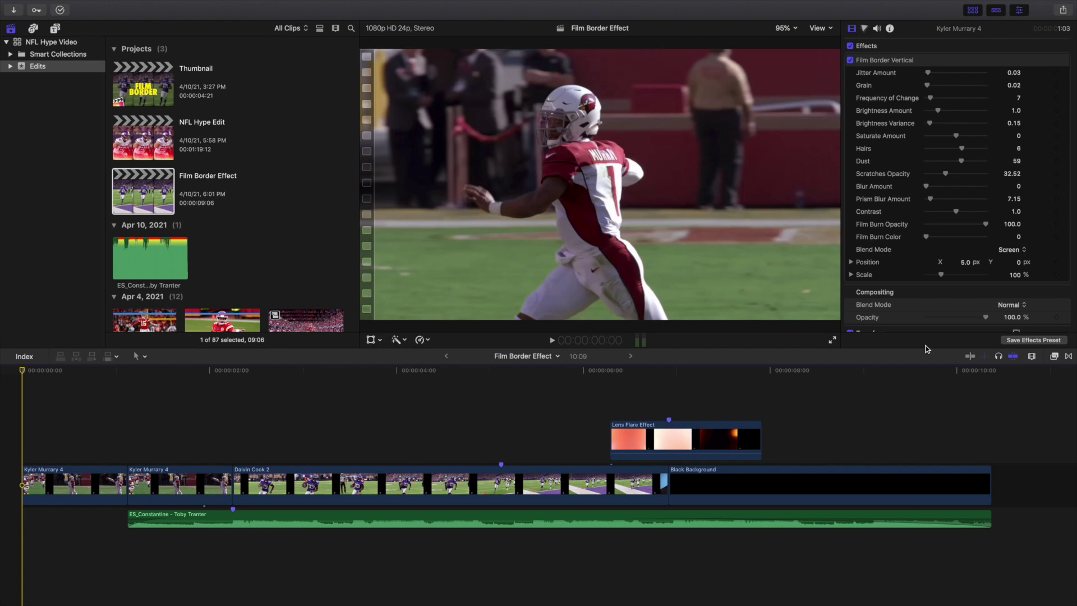
scroll(931, 314, "down", 5)
left_click(1053, 356)
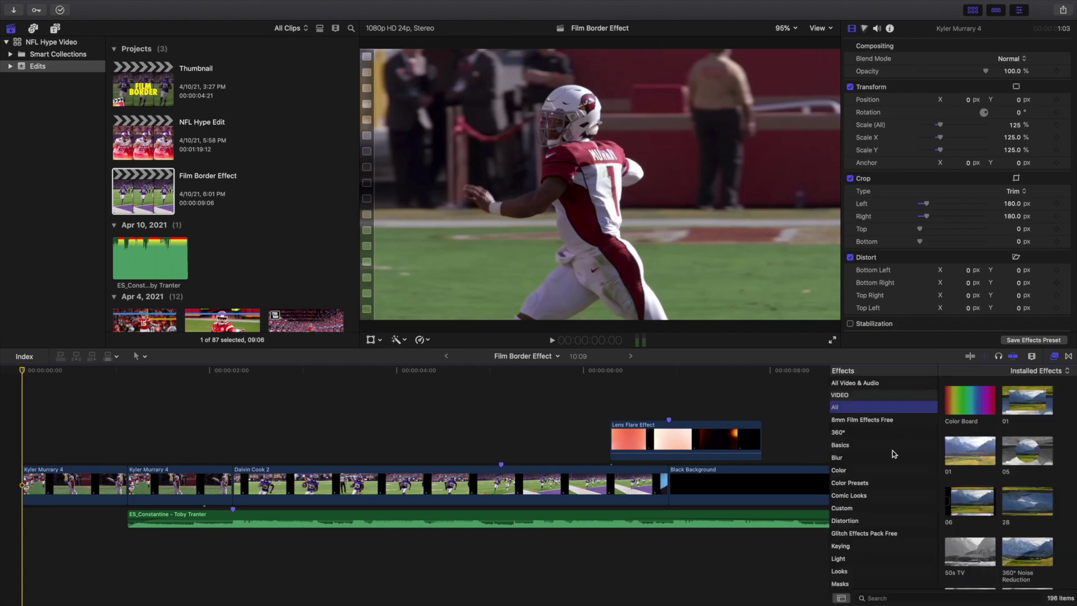
scroll(893, 453, "down", 10)
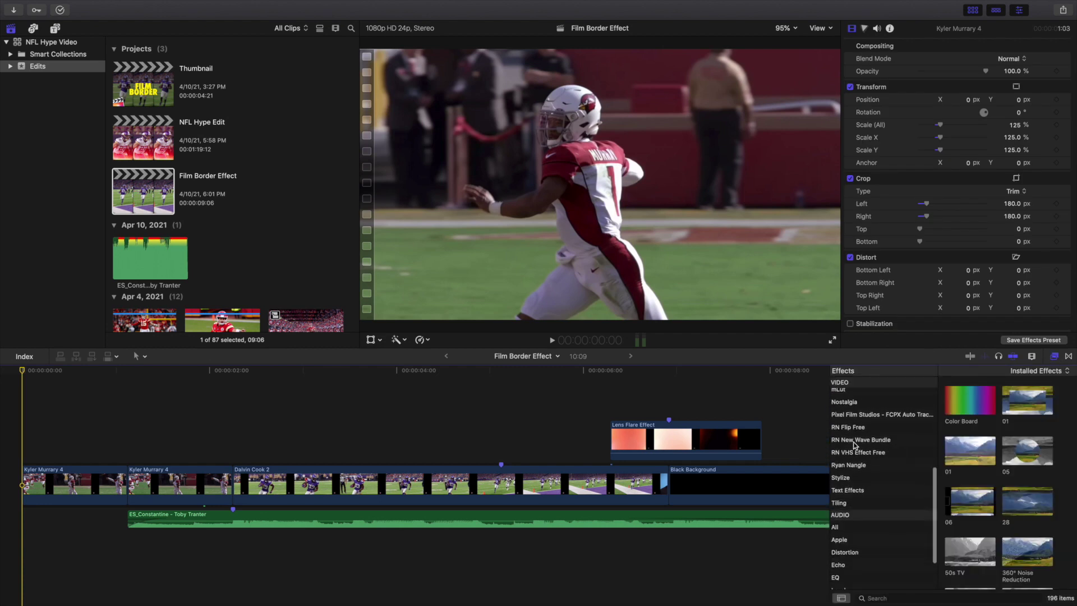
left_click(855, 442)
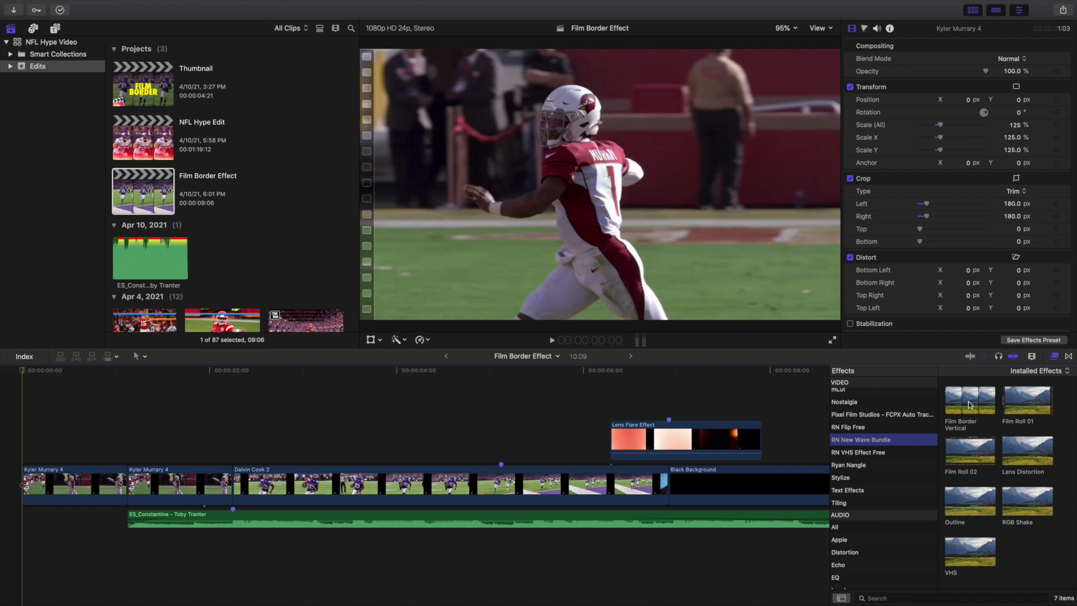
left_click_drag(970, 404, 45, 474)
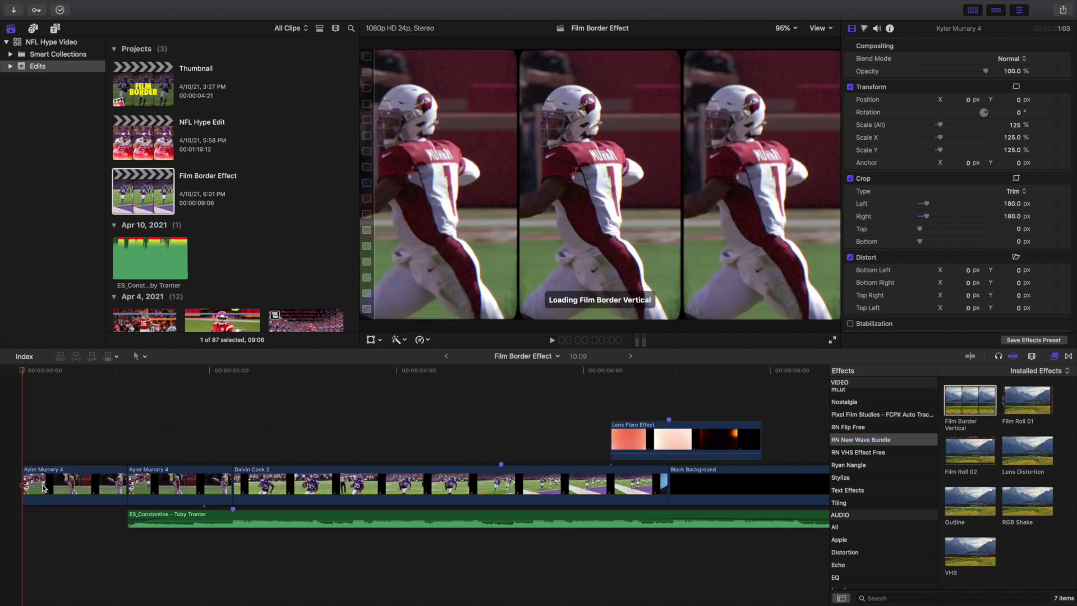
Step: Switch the first Kyler Murray 4 clip's Film Border Vertical blend mode from Lighten to Screen
left_click(1054, 356)
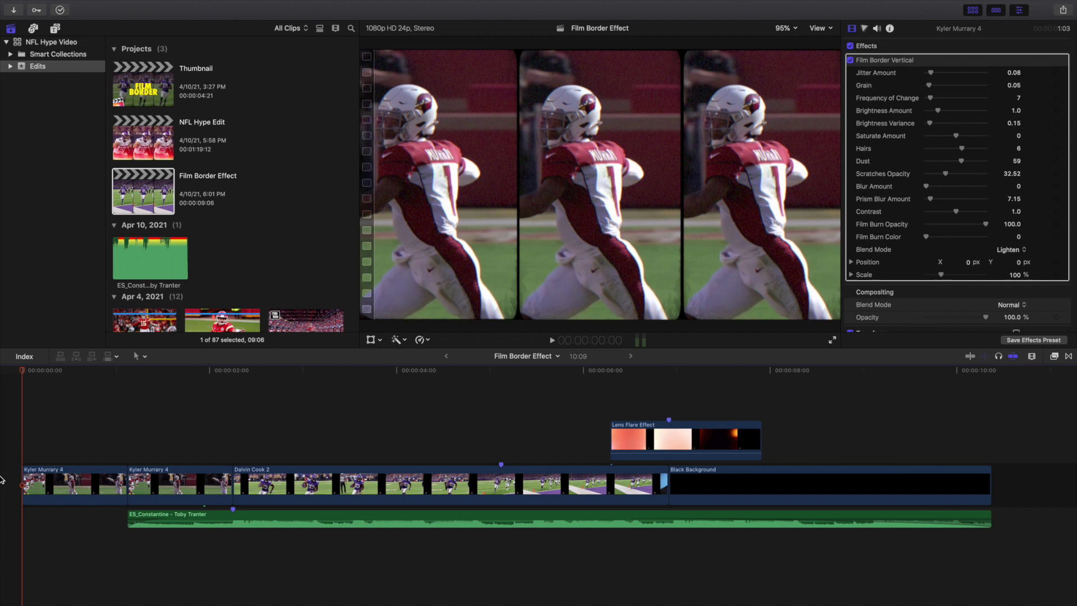
left_click(61, 487)
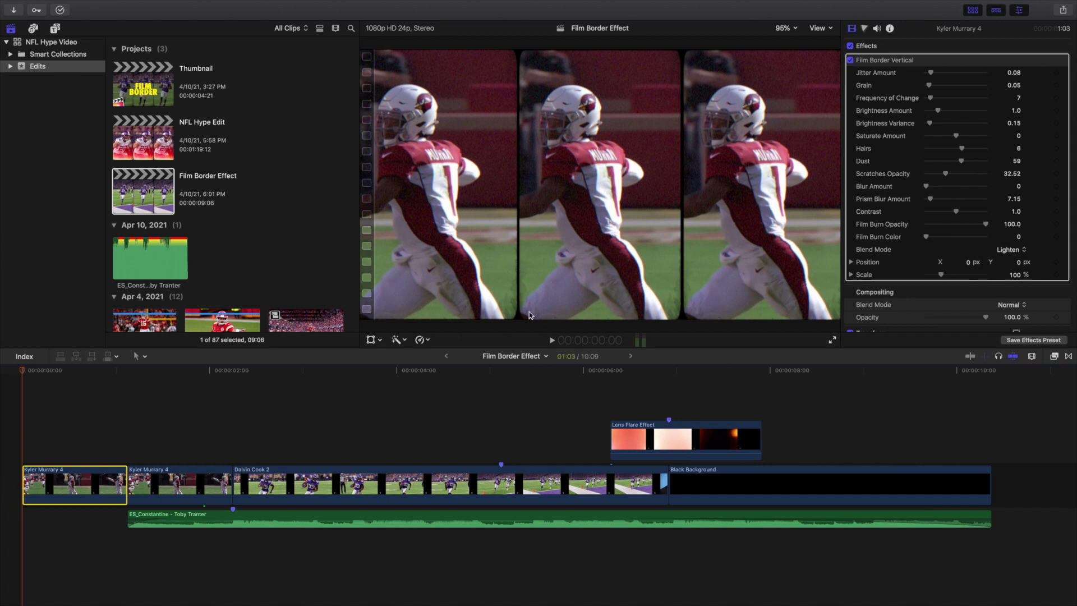
left_click(1006, 252)
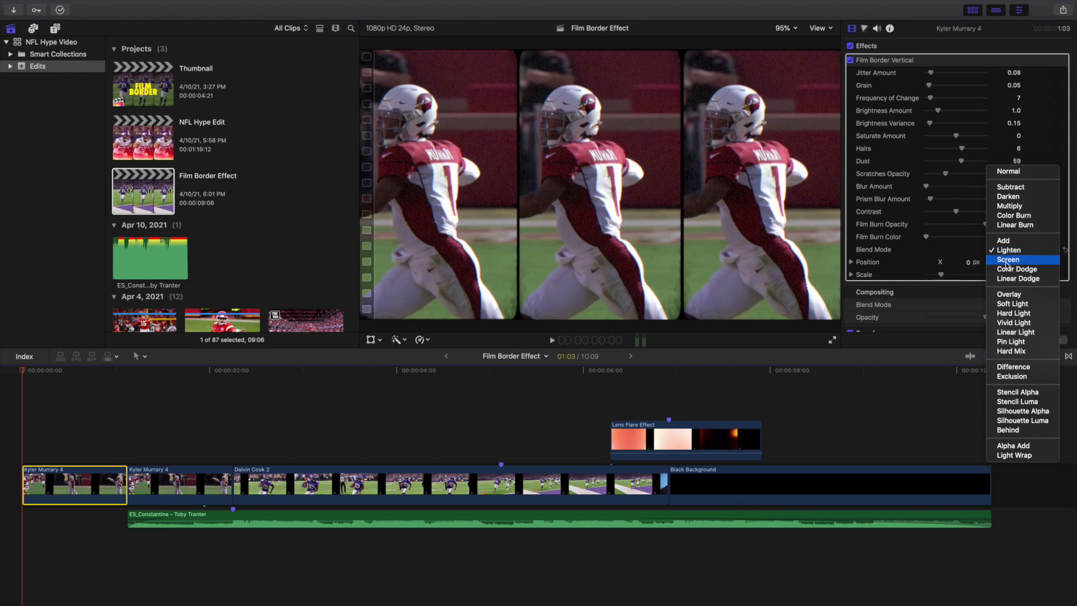
left_click(1007, 260)
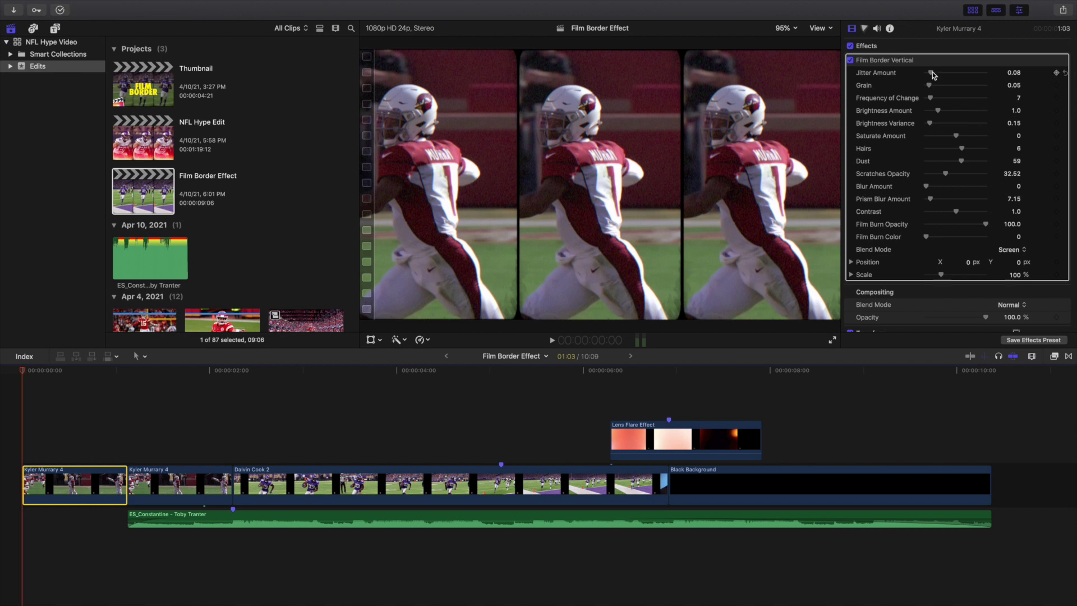
Step: Raise the film border's Jitter Amount to 0.67 and preview the stronger jitter
left_click_drag(932, 74, 961, 76)
left_click(5, 433)
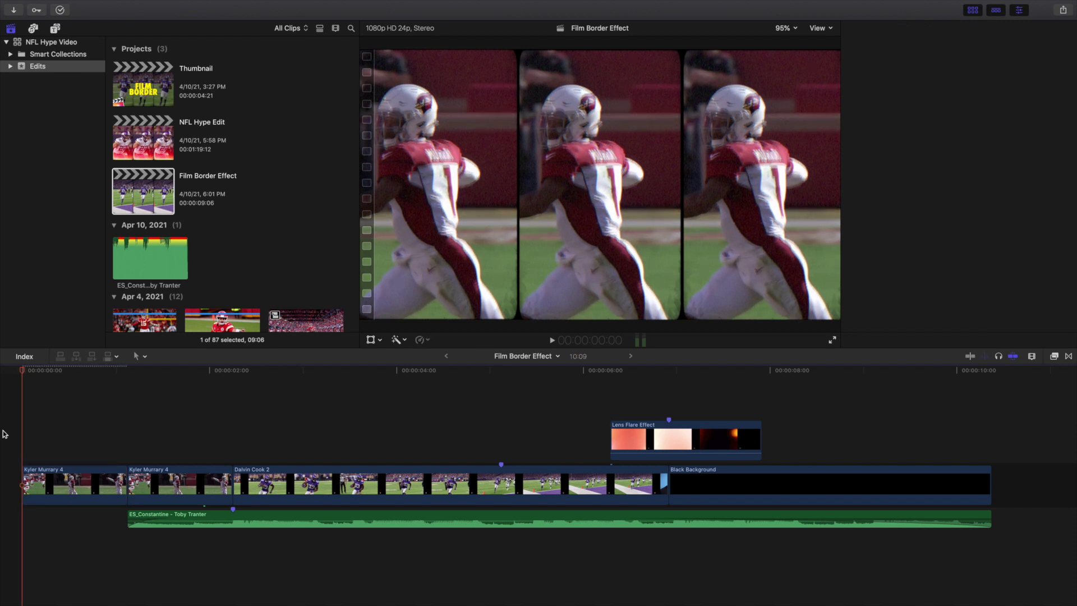
key("space")
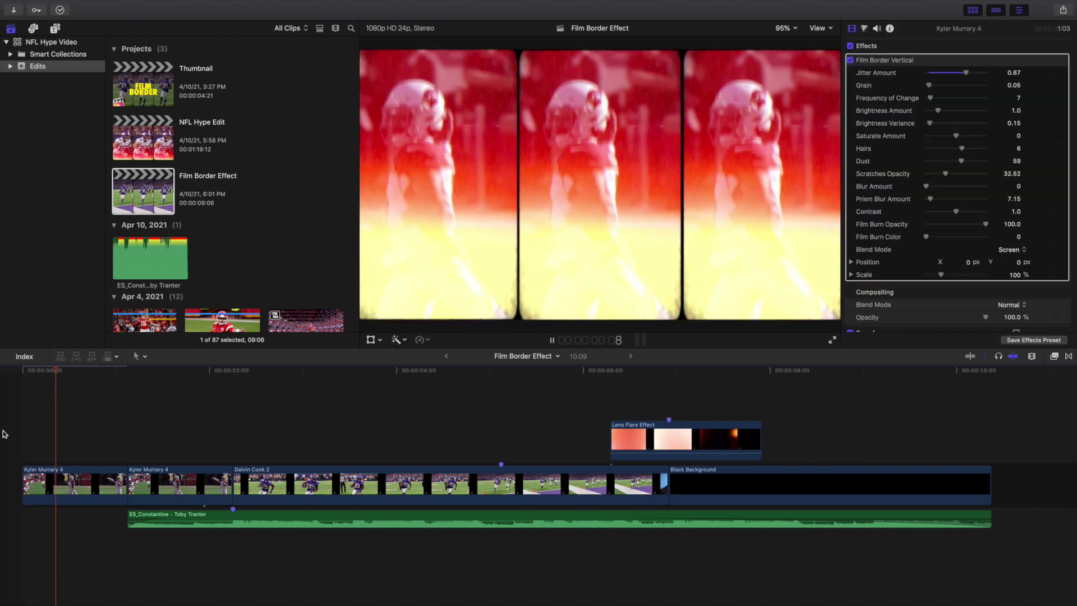
key("space")
key("Home")
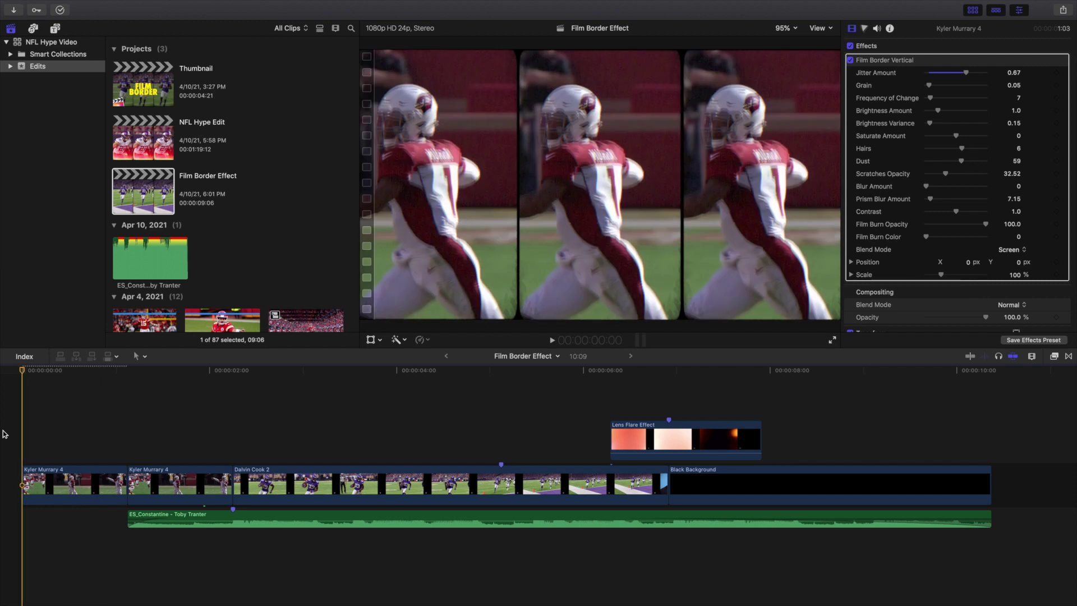
Step: Undo the jitter increase, then set Jitter Amount to 0.03 and Grain to 0.02
key("super+z")
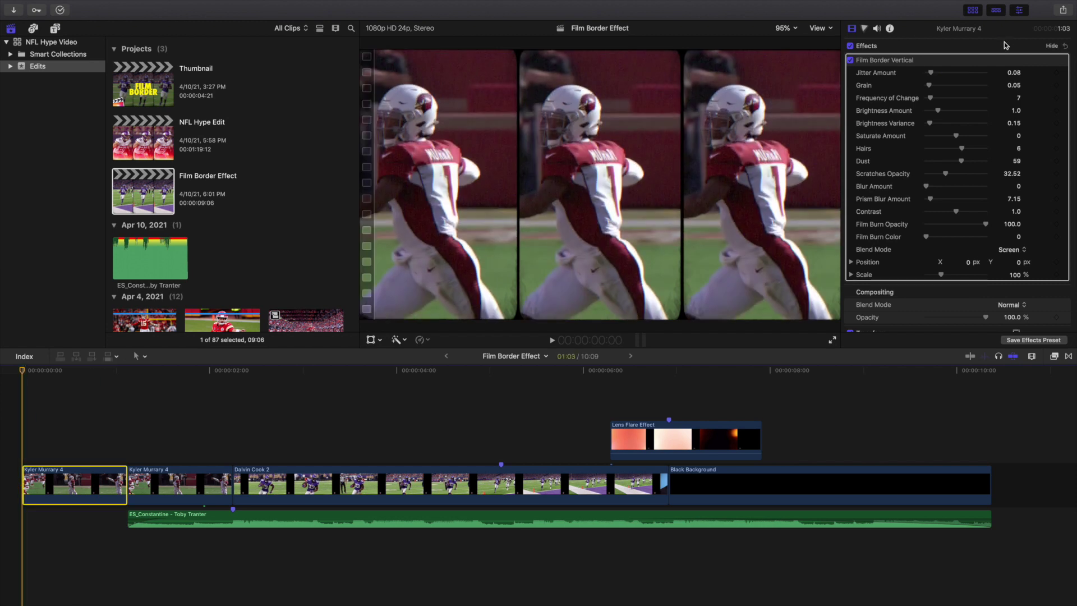
left_click_drag(1012, 72, 1012, 70)
mouse_move(929, 85)
left_mouse_down()
mouse_move(982, 87)
mouse_move(929, 87)
left_mouse_up()
left_click(88, 422)
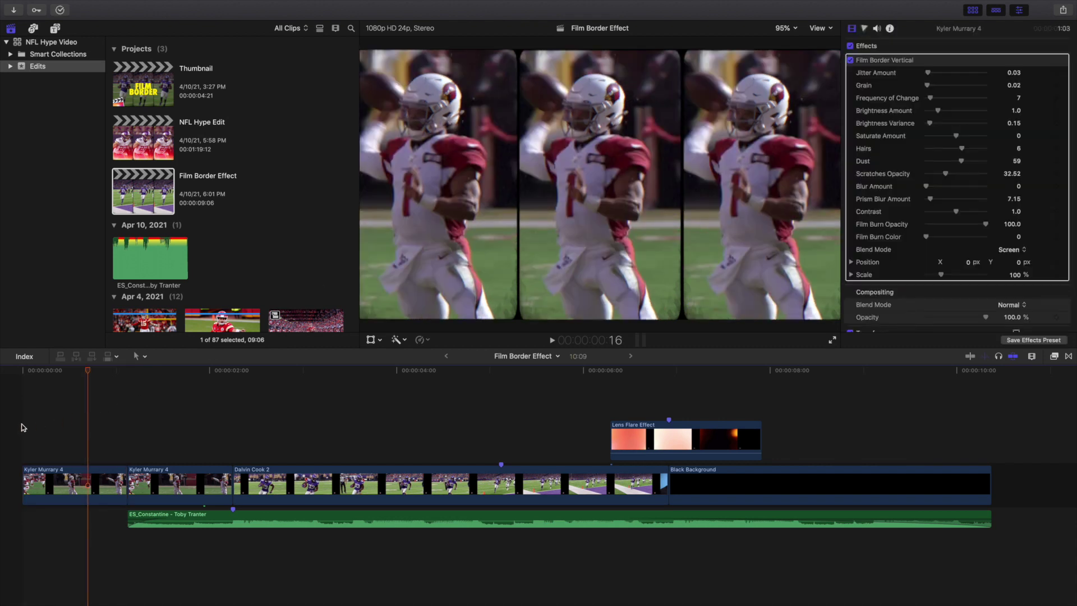
left_click(23, 427)
key("space")
key("space")
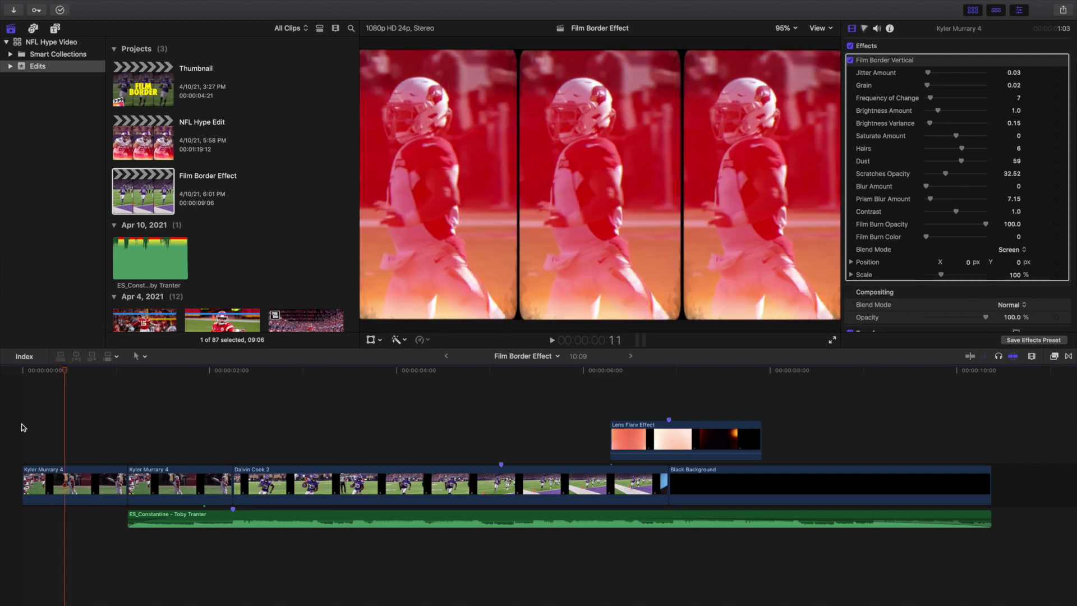
key("Left")
key("Left")
key("Left")
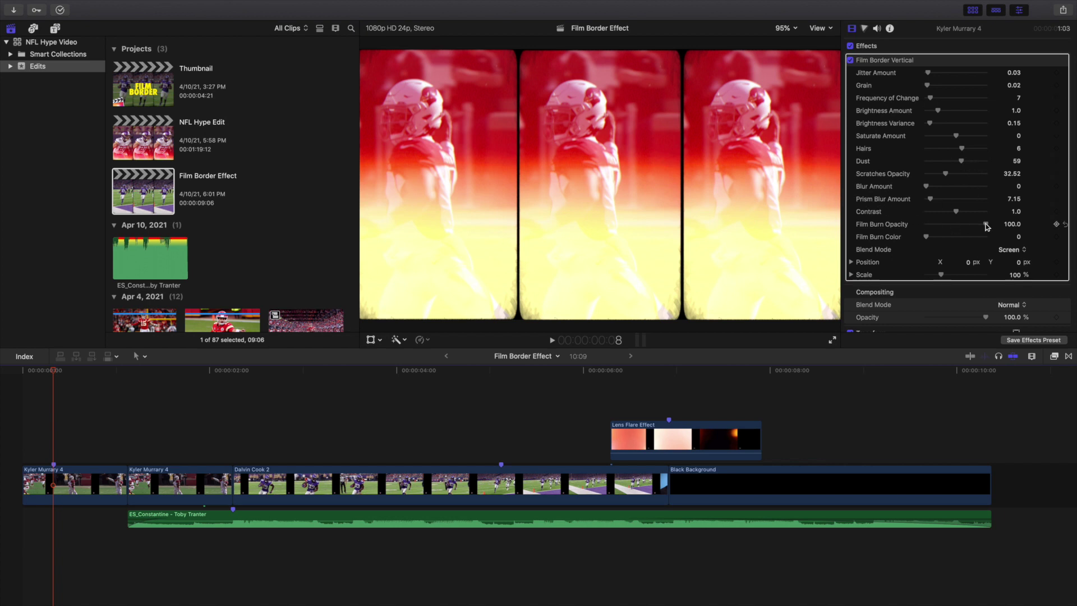
left_click_drag(987, 226, 936, 226)
key("super+z")
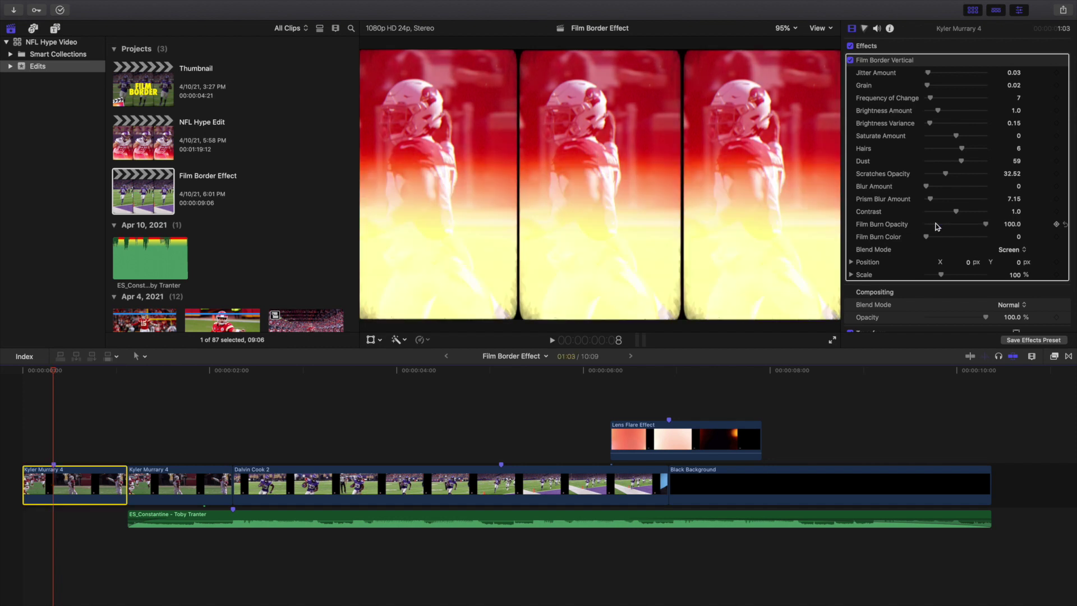
mouse_move(925, 236)
left_mouse_down()
mouse_move(983, 239)
mouse_move(919, 232)
mouse_move(957, 212)
mouse_move(993, 213)
left_mouse_up()
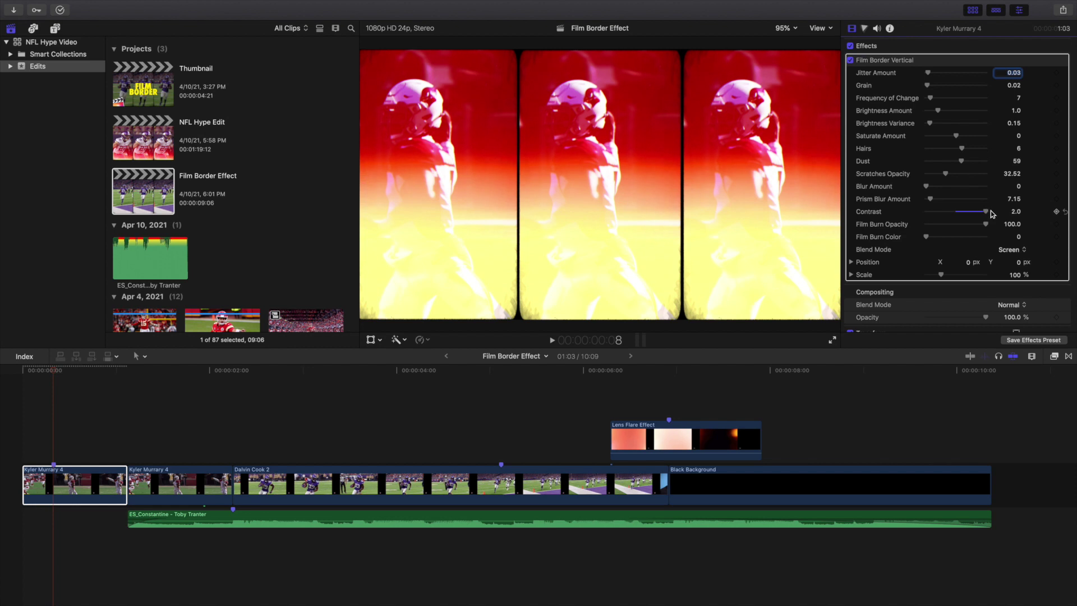
key("super+z")
left_click_drag(960, 161, 1002, 138)
key("super+z")
key("super+z")
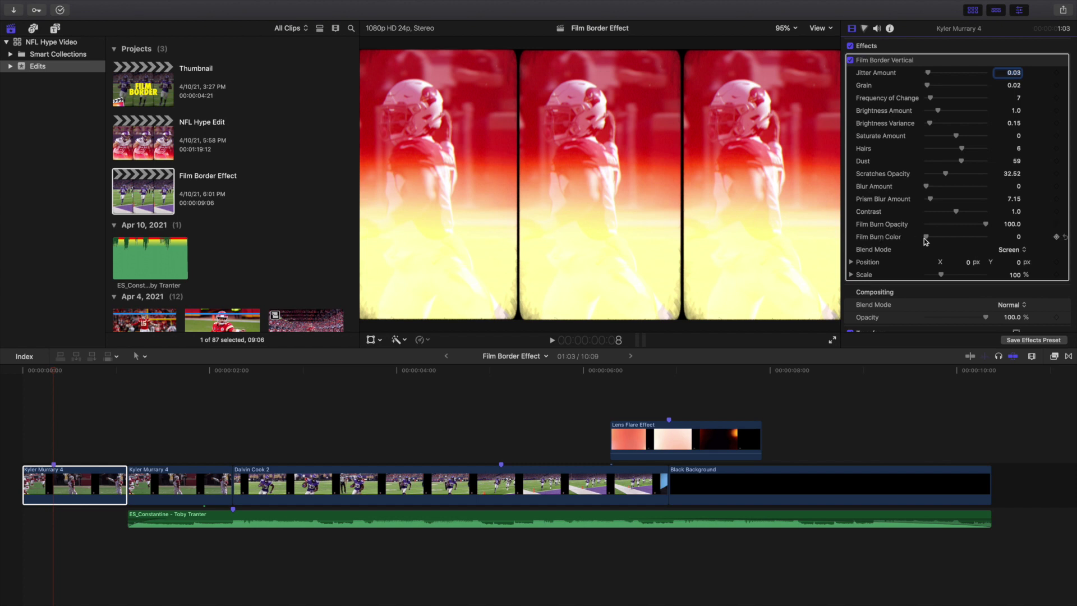
Step: Scrub the film border's Position X to 5.0 px, then deselect the clip
scroll(926, 242, "down", 2)
scroll(926, 242, "down", 2)
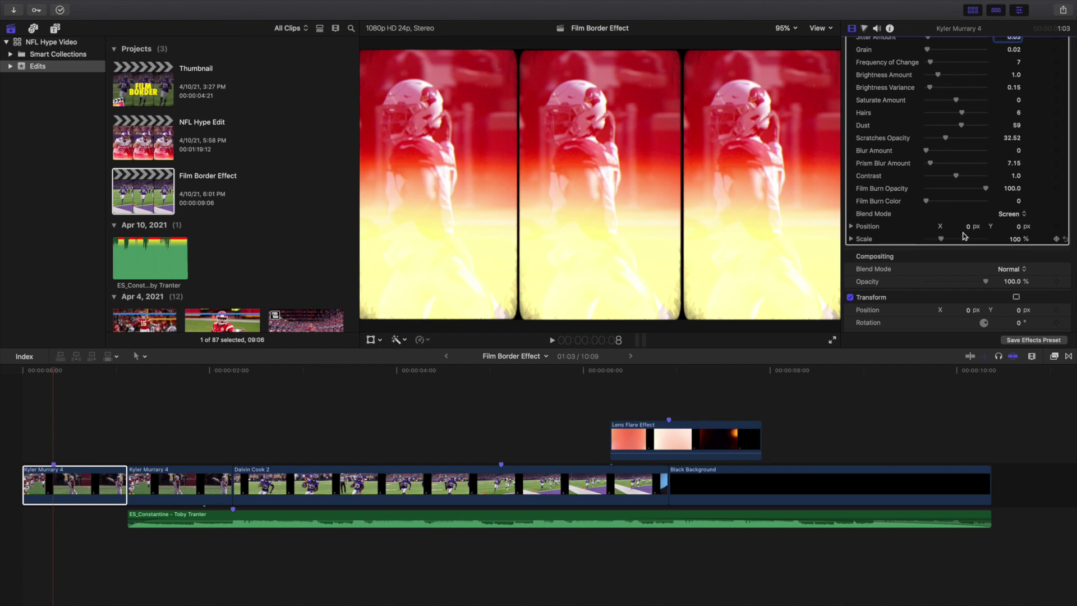
left_click_drag(968, 229, 959, 228)
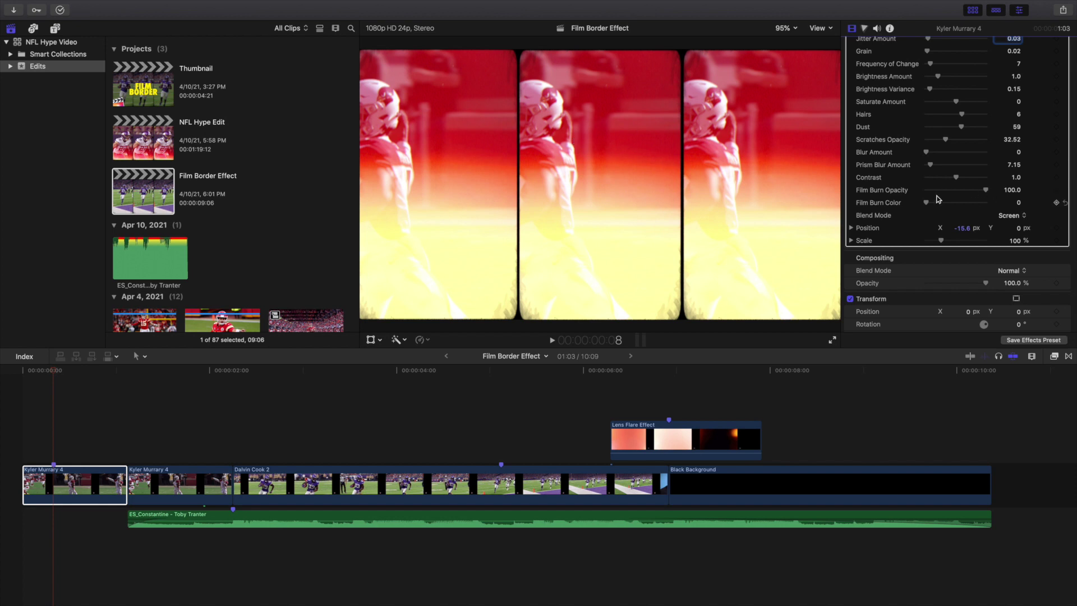
mouse_move(962, 229)
left_mouse_down()
mouse_move(1019, 231)
mouse_move(967, 229)
left_mouse_up()
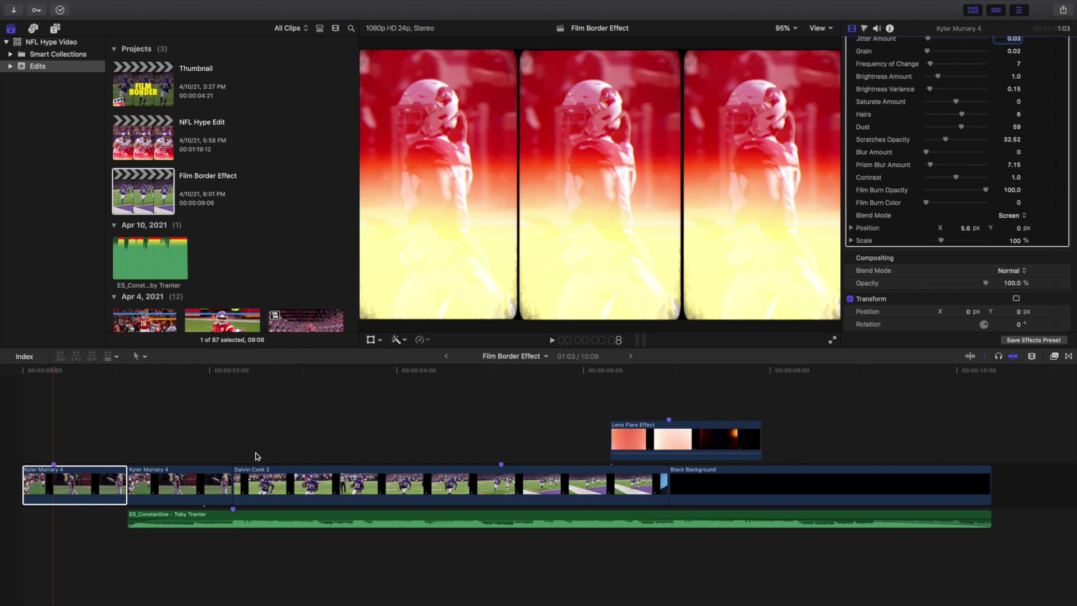
left_click(197, 453)
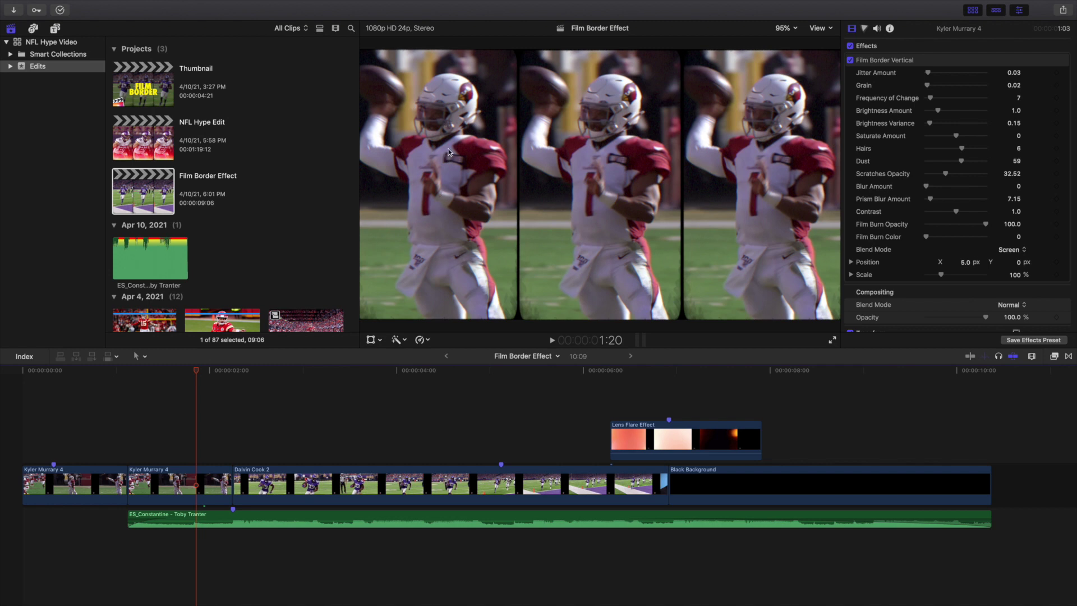
left_click(133, 445)
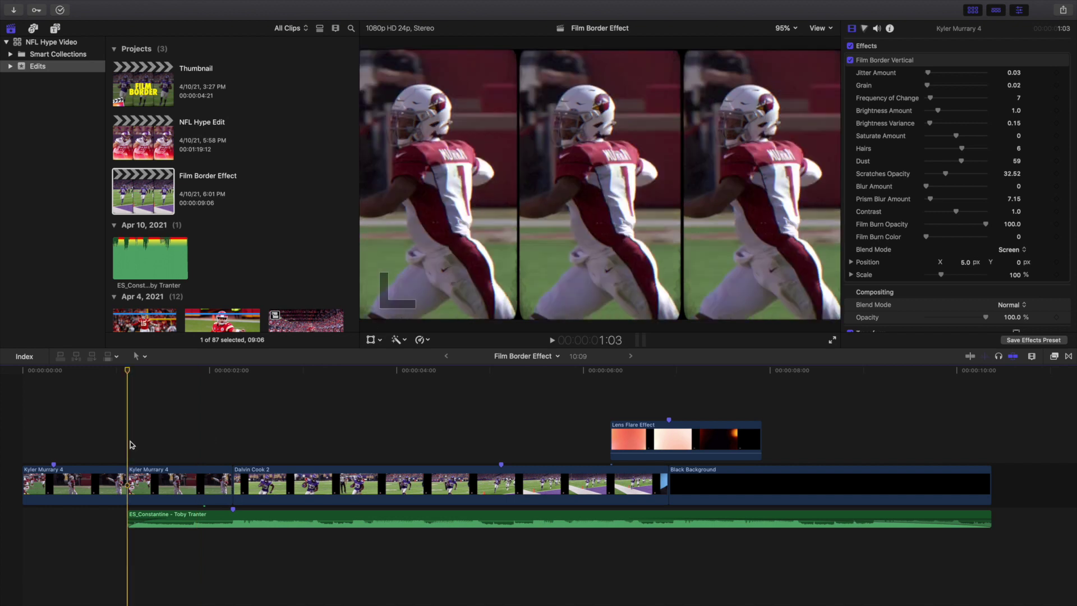
key("space")
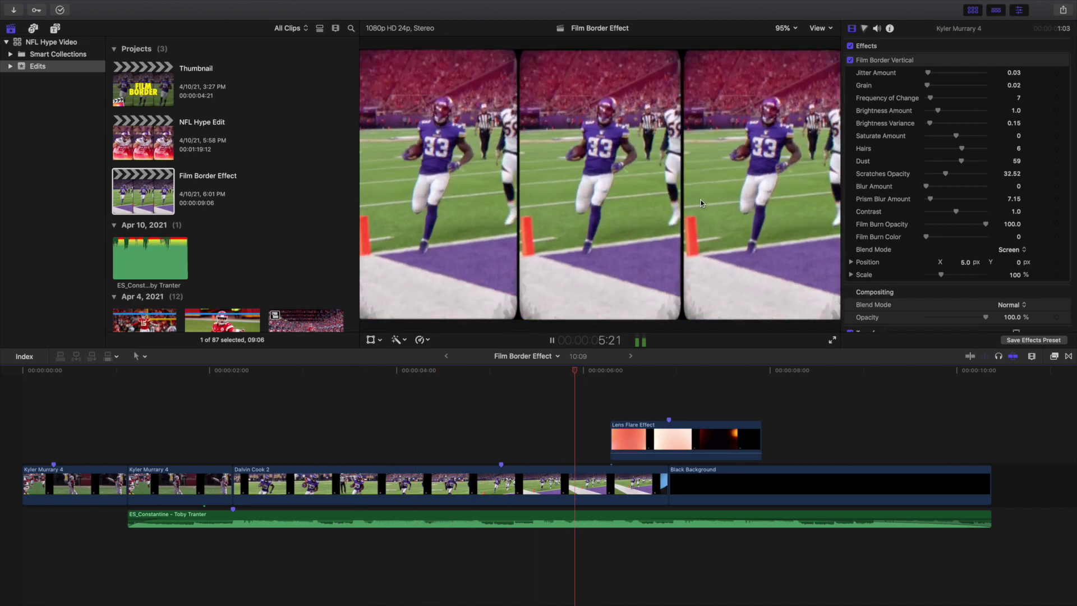
key("space")
left_click(238, 421)
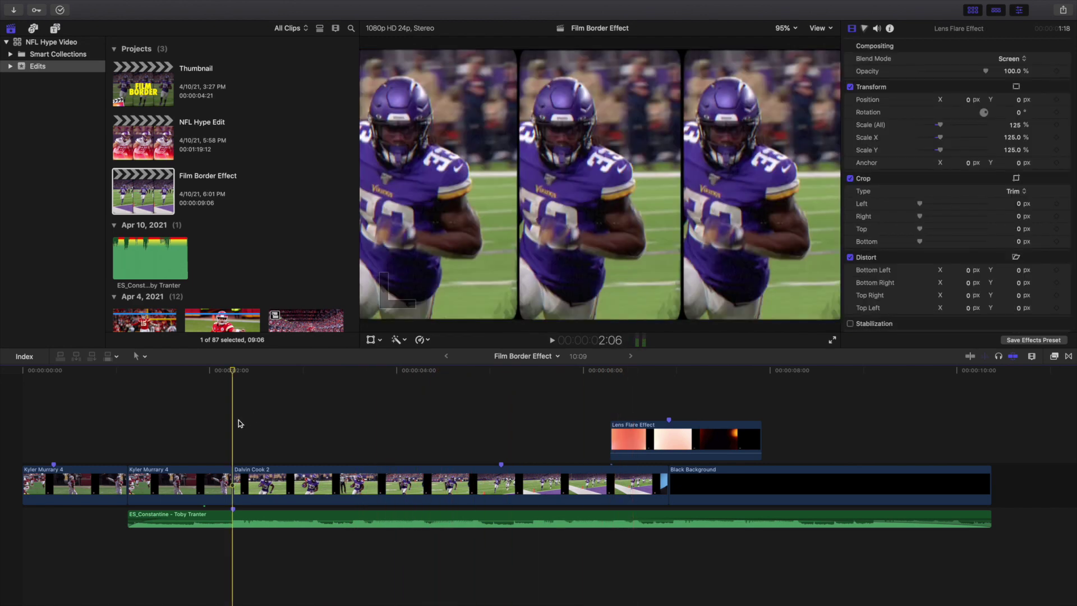
key("space")
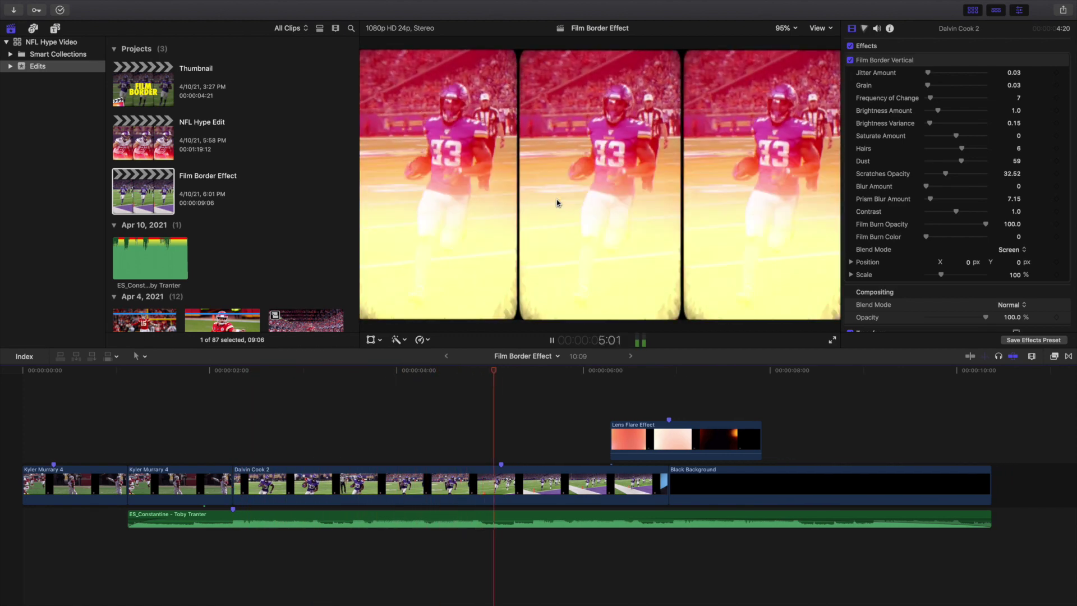
key("space")
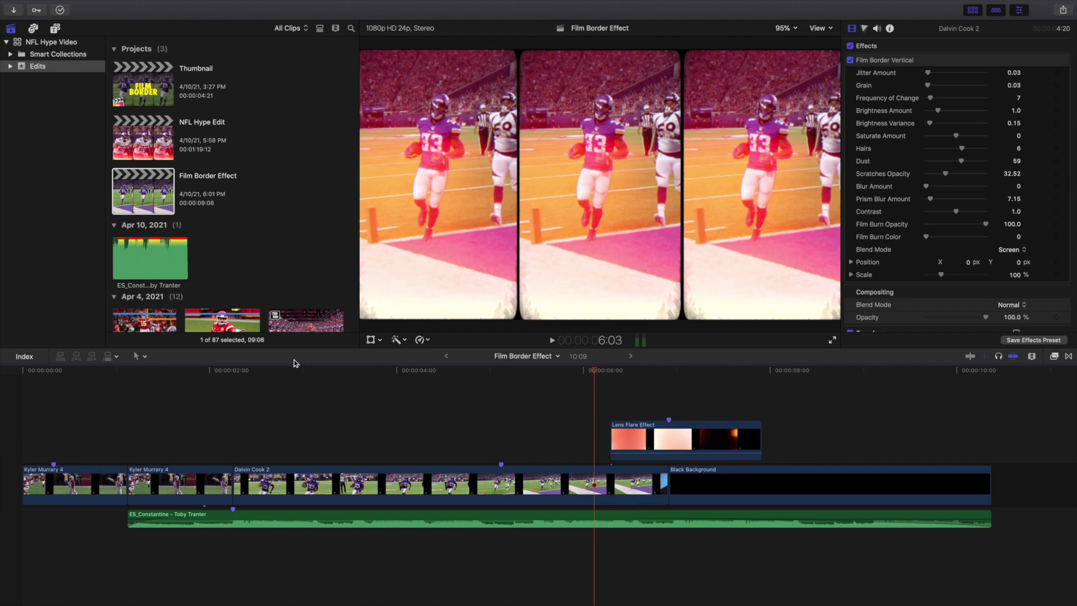
left_click(199, 420)
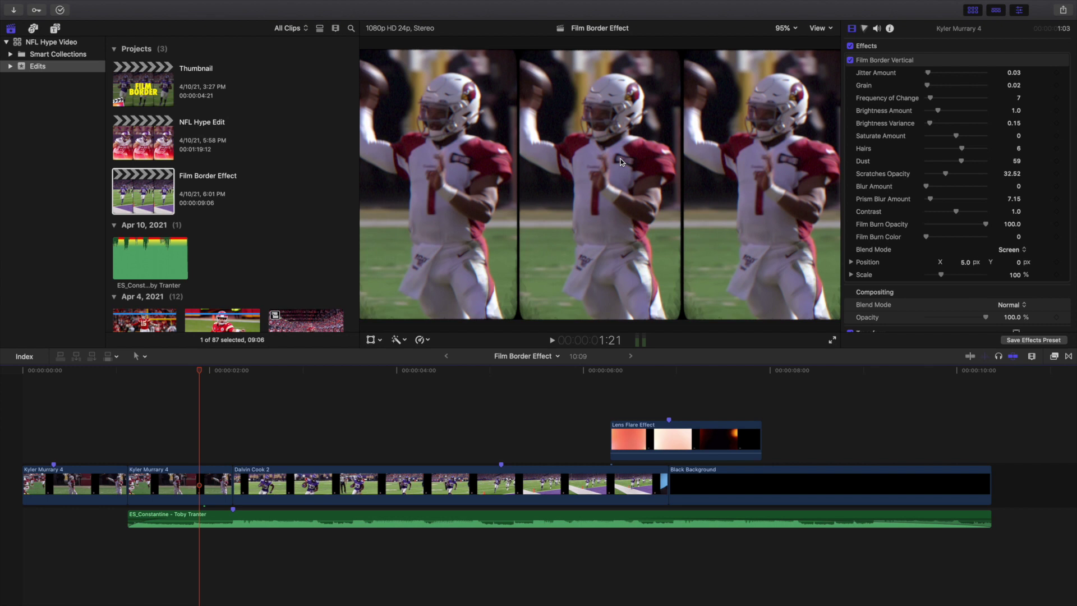